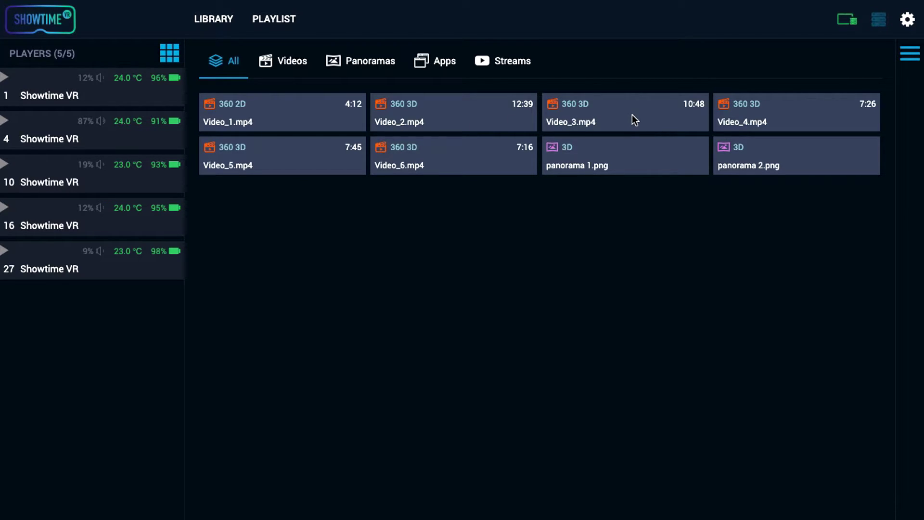
- Play Video_1.mp4 on loop on players 1 and 4
left_click(314, 125)
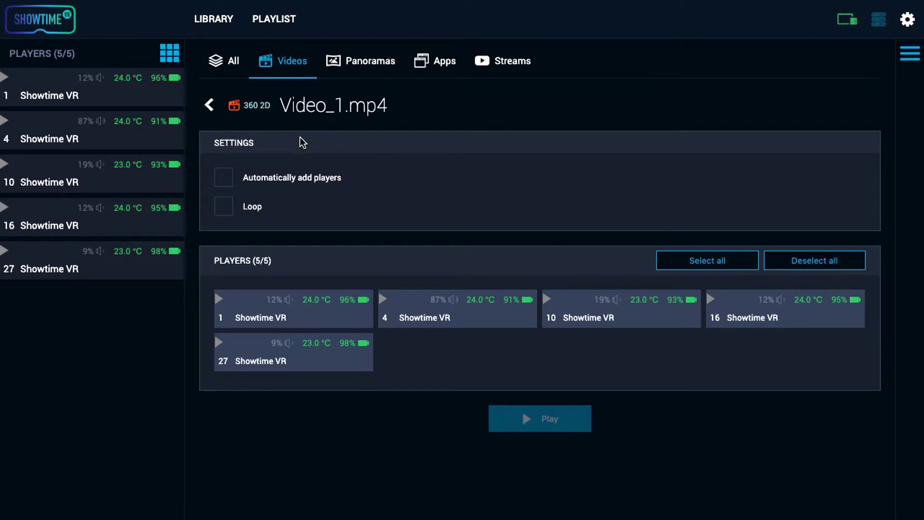
left_click(313, 307)
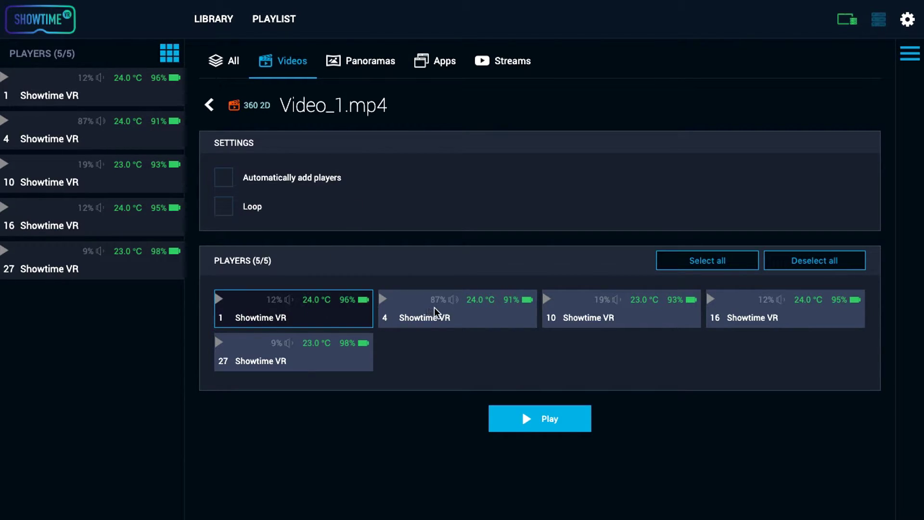
left_click(435, 314)
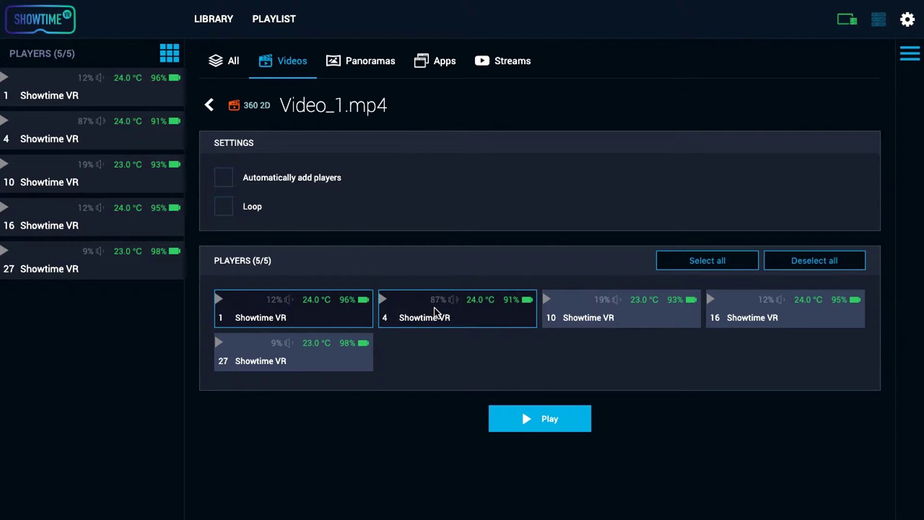
left_click(687, 262)
left_click(785, 264)
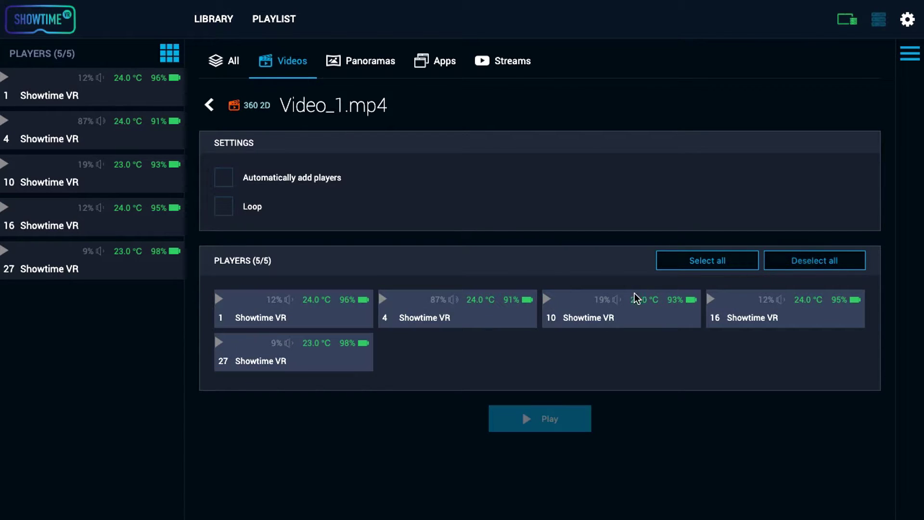
left_click(372, 315)
left_click(408, 315)
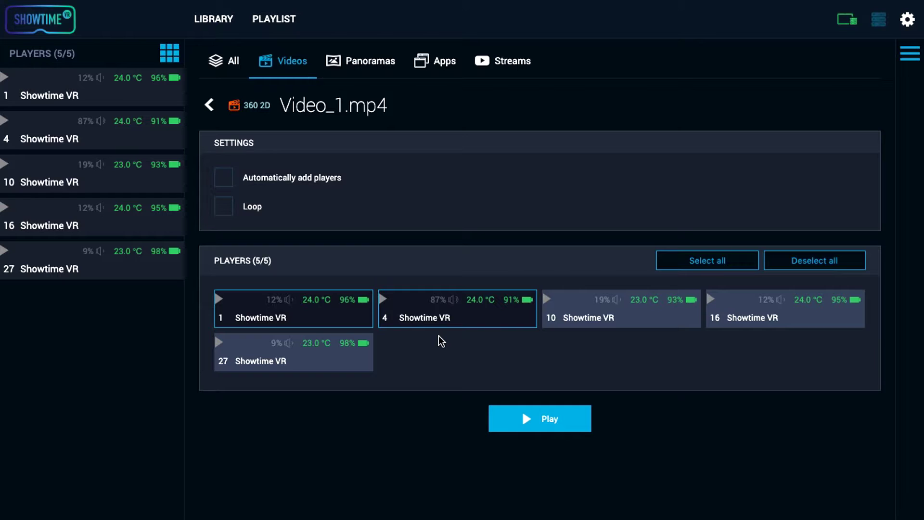
left_click(230, 211)
left_click(569, 426)
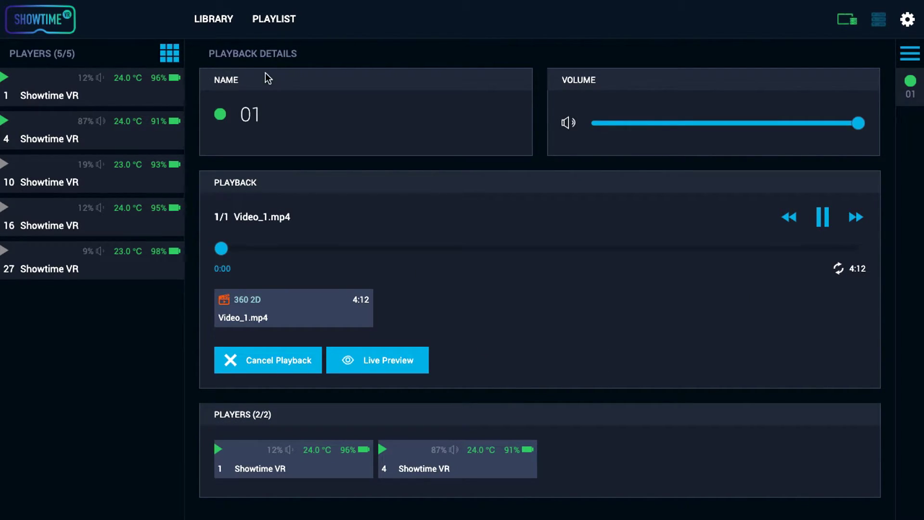
left_click(219, 18)
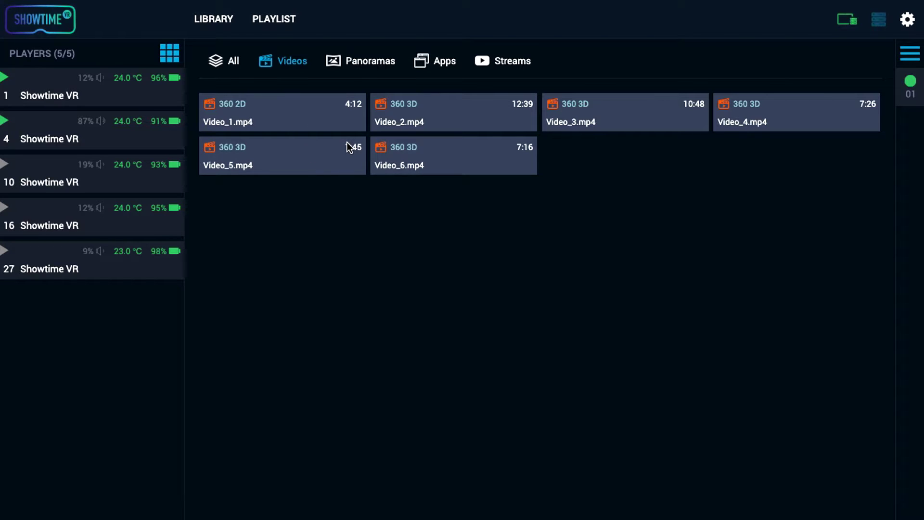
left_click(609, 113)
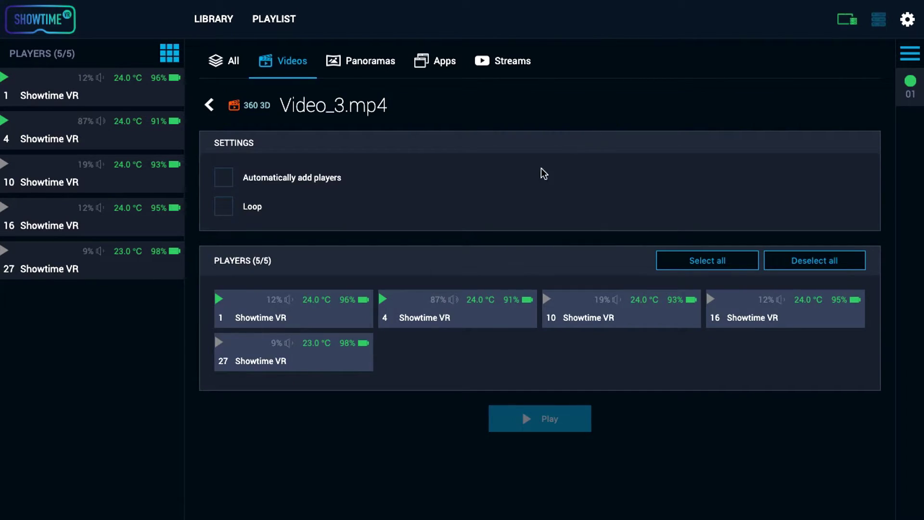
left_click(678, 323)
left_click(713, 316)
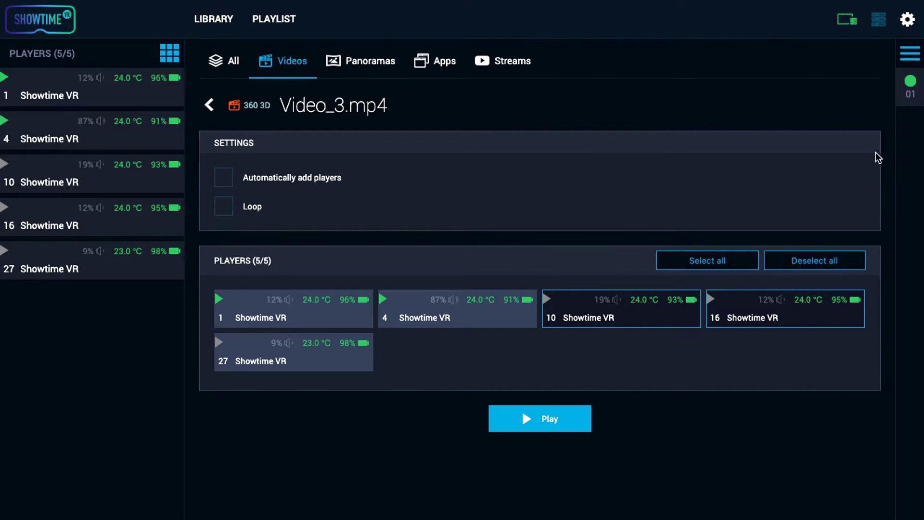
left_click(910, 91)
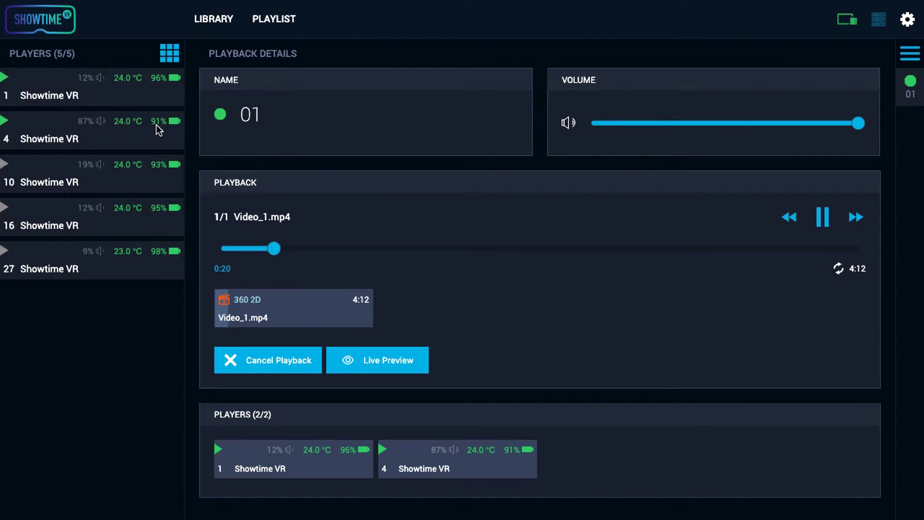
- Lower session 01's volume to about 15% and check player 1's live preview
left_click(629, 122)
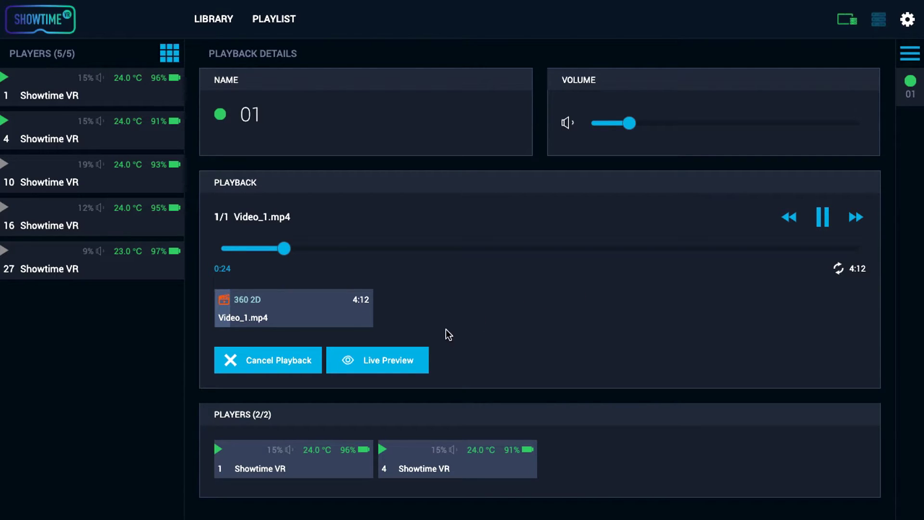
left_click(392, 363)
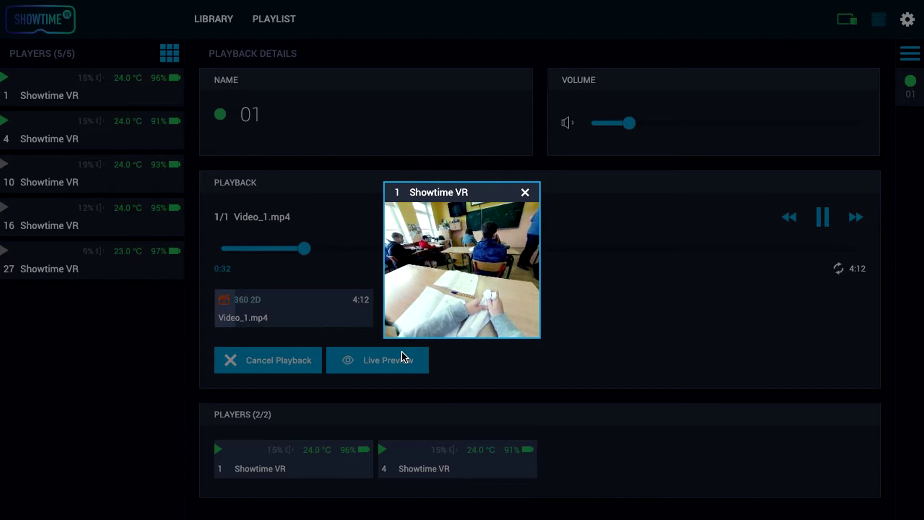
left_click(526, 192)
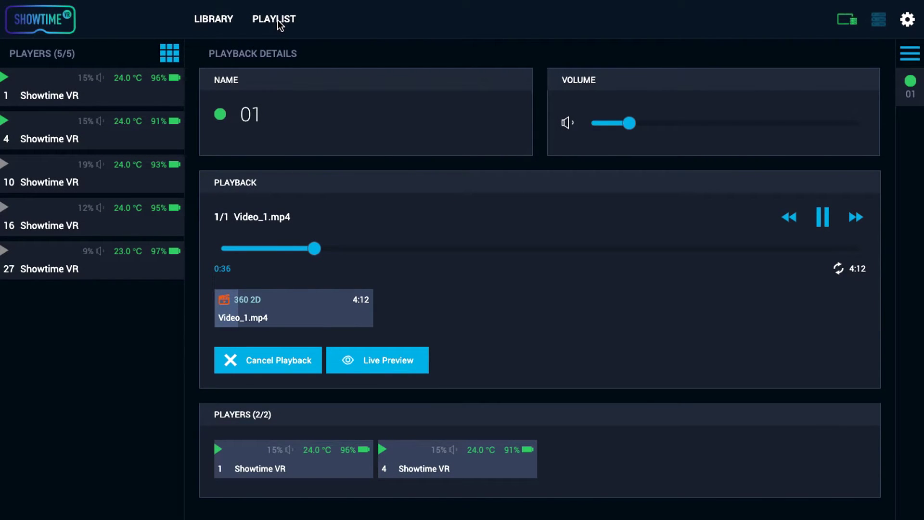
left_click(277, 19)
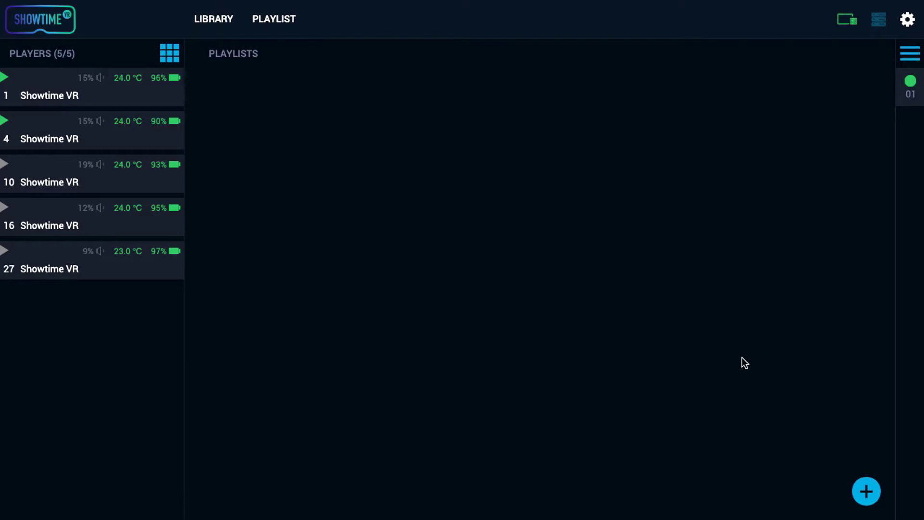
- Create a new playlist named 'playlist 1'
left_click(865, 493)
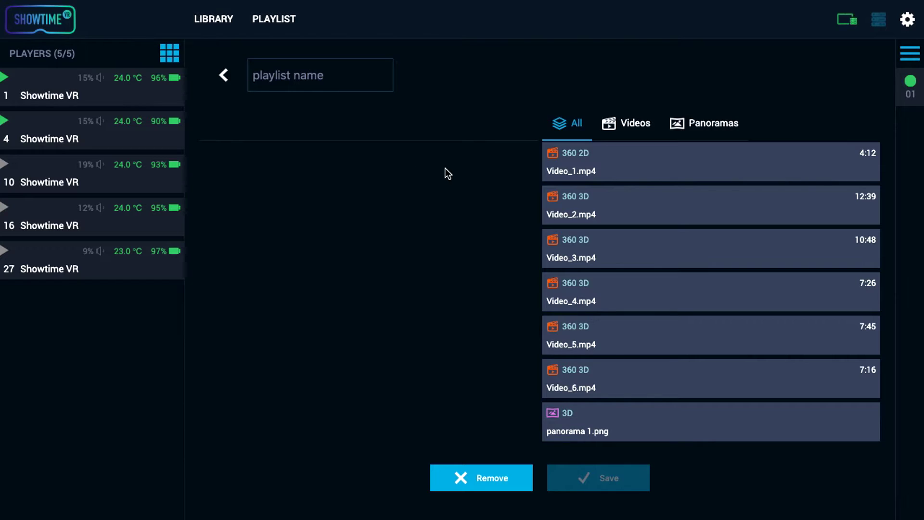
left_click(287, 80)
type("ola")
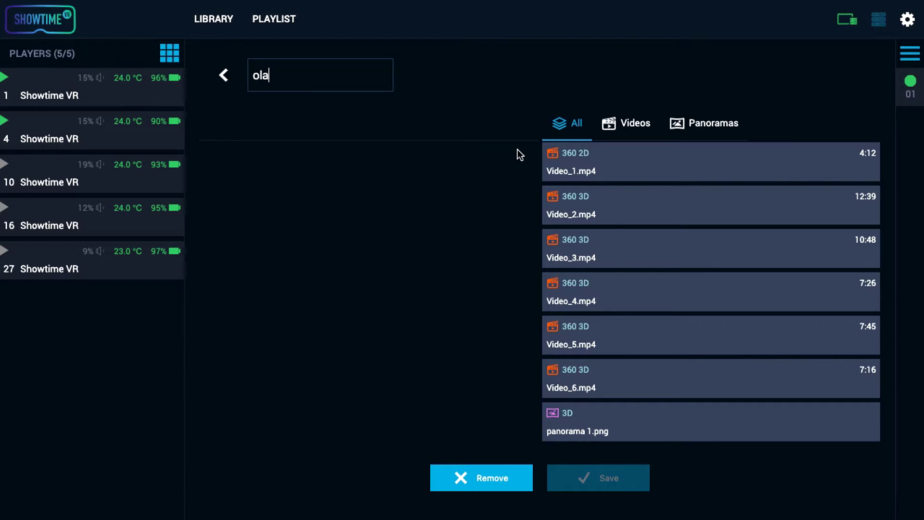
key("BackSpace")
key("BackSpace")
key("BackSpace")
type("plays")
key("BackSpace")
type("list 1")
- Add Video_1.mp4, Video_2.mp4 and Video_3.mp4 to the playlist and save it
left_click(623, 164)
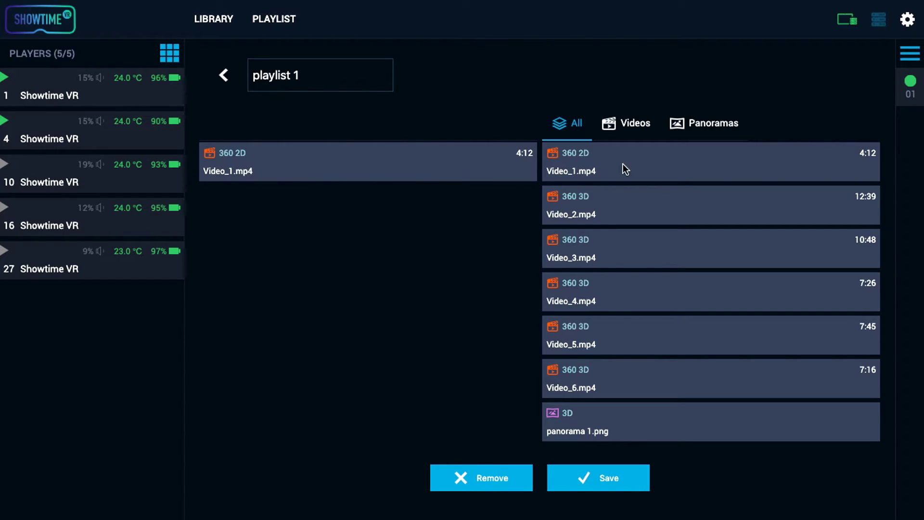
left_click(625, 190)
left_click(617, 246)
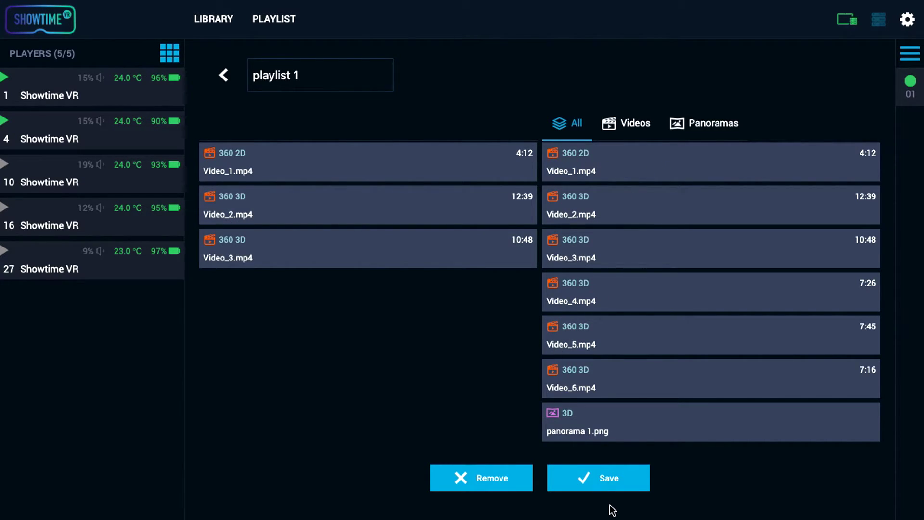
left_click(614, 484)
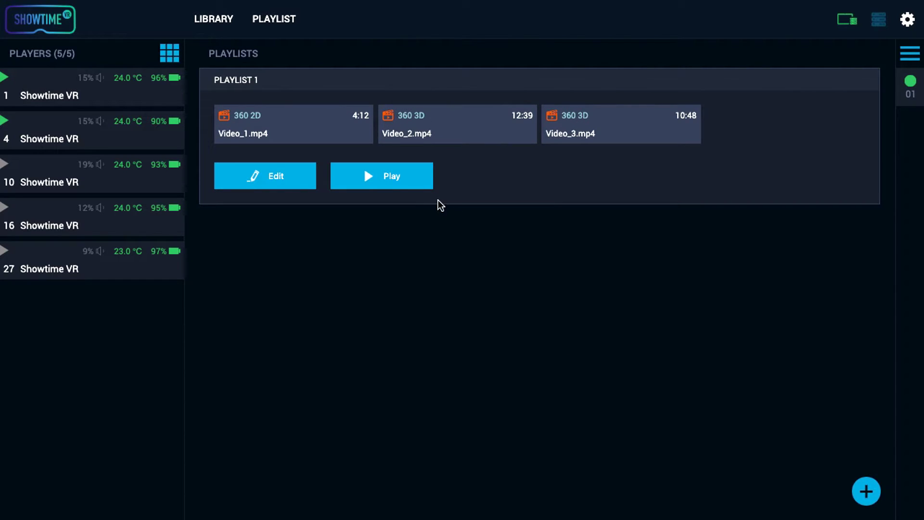
- Start playlist 1 on players 1, 4 and 10
left_click(413, 183)
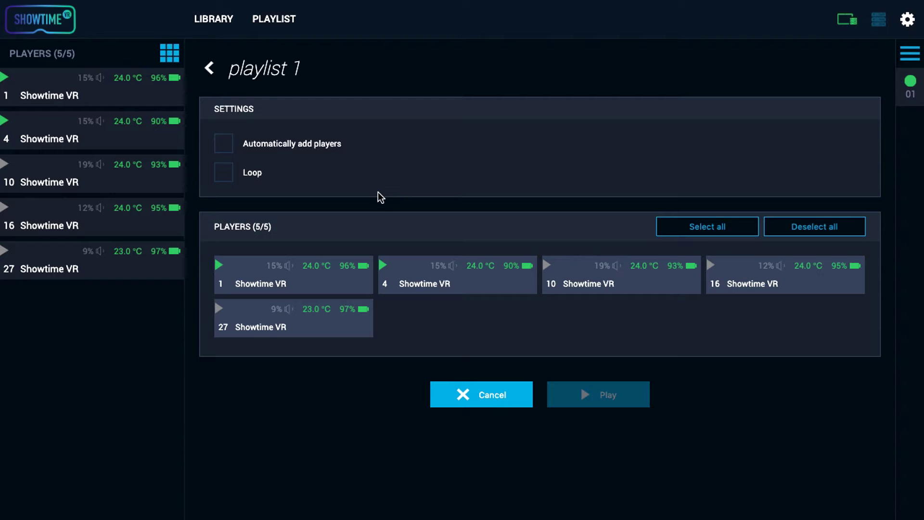
left_click(332, 282)
left_click(413, 282)
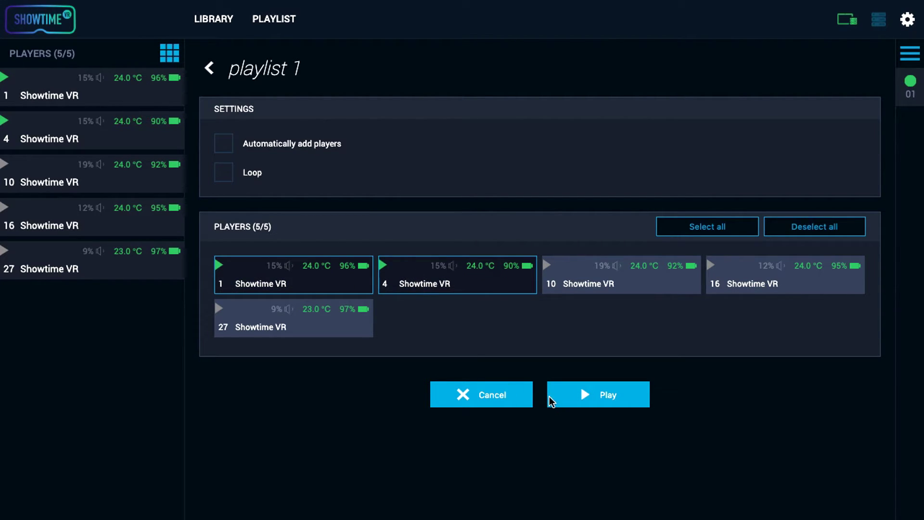
left_click(657, 286)
left_click(594, 393)
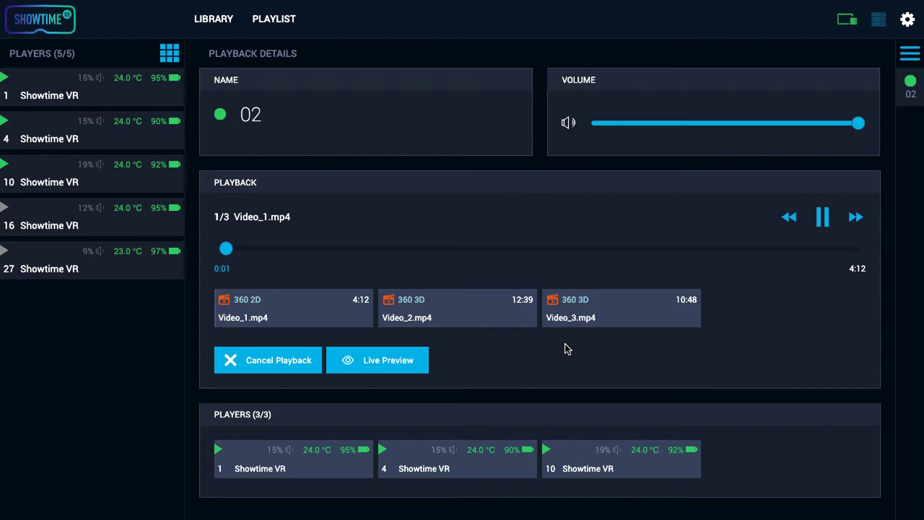
- Play panorama 1.png from the library's panoramas on players 1 and 4
left_click(217, 21)
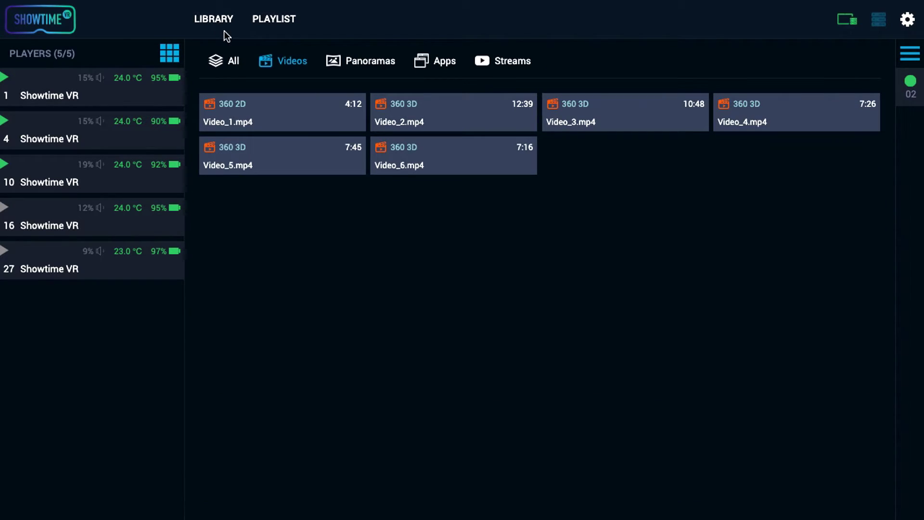
left_click(360, 66)
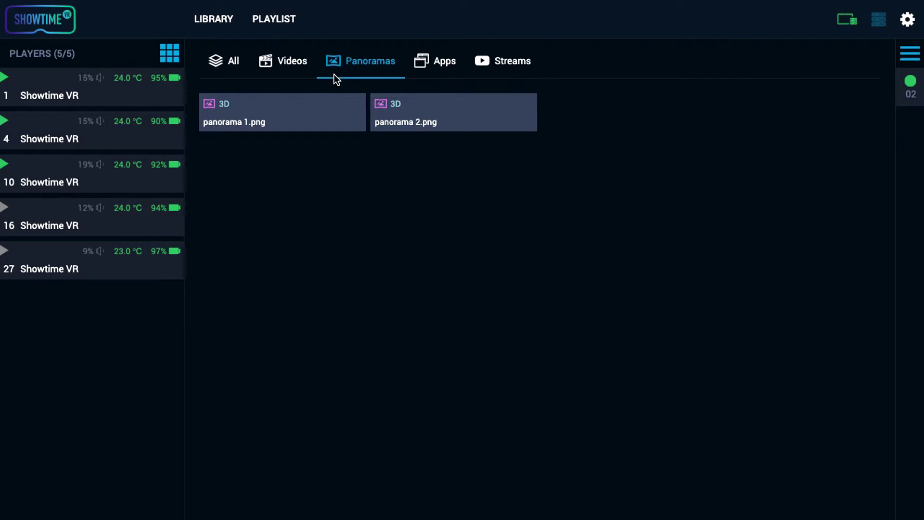
left_click(306, 104)
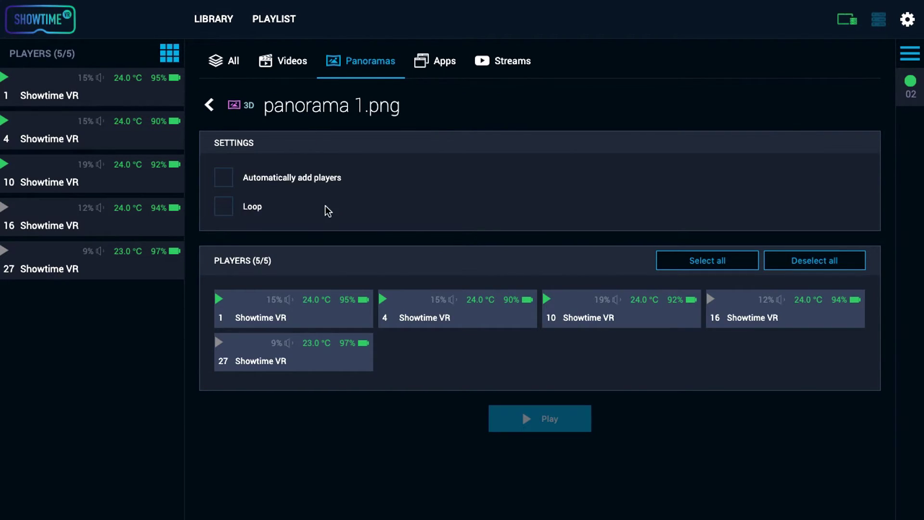
left_click(314, 314)
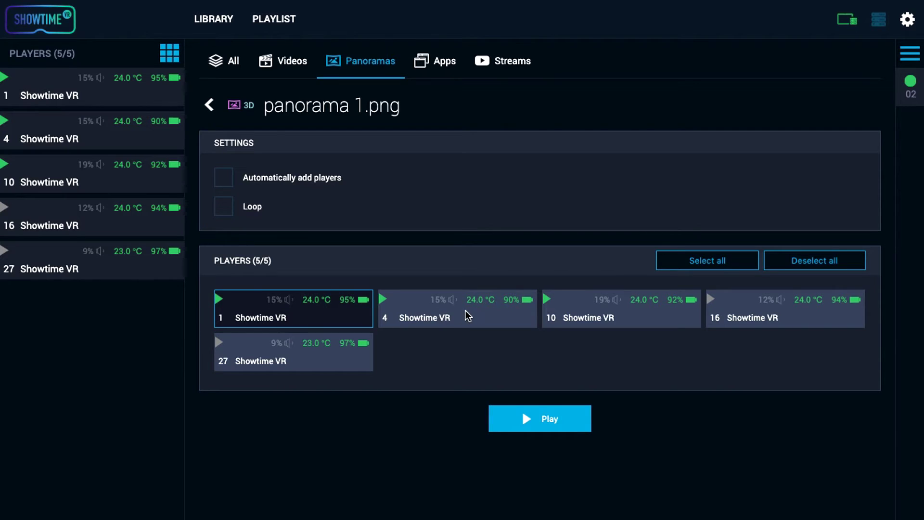
left_click(468, 316)
left_click(526, 419)
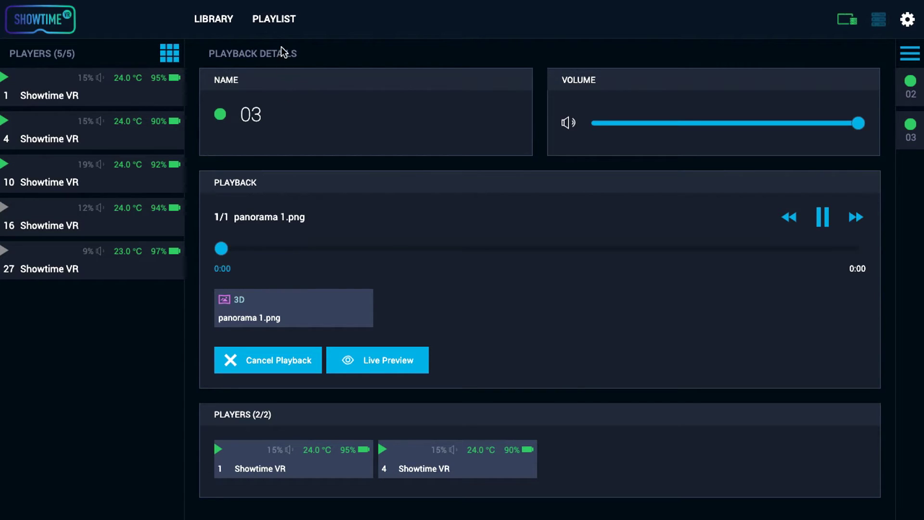
left_click(281, 24)
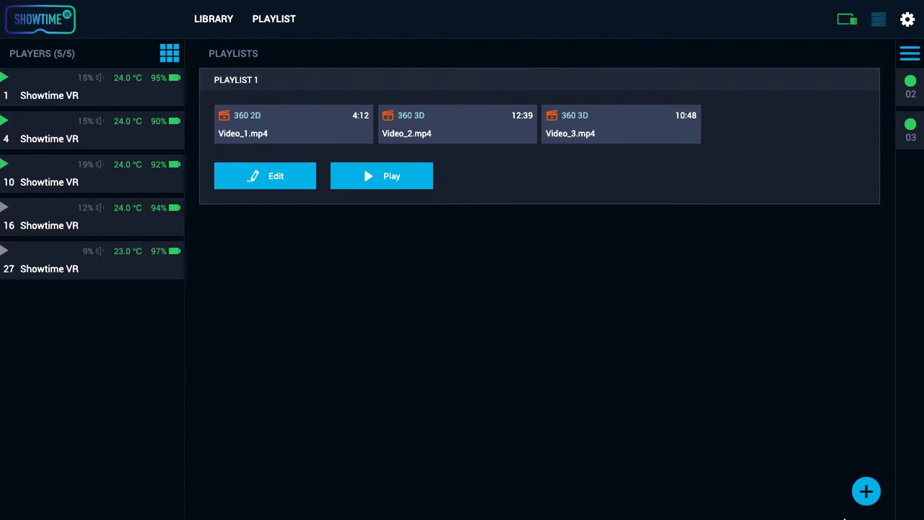
- Build a new playlist of panorama 1.png and panorama 2.png, 10 seconds each
left_click(864, 494)
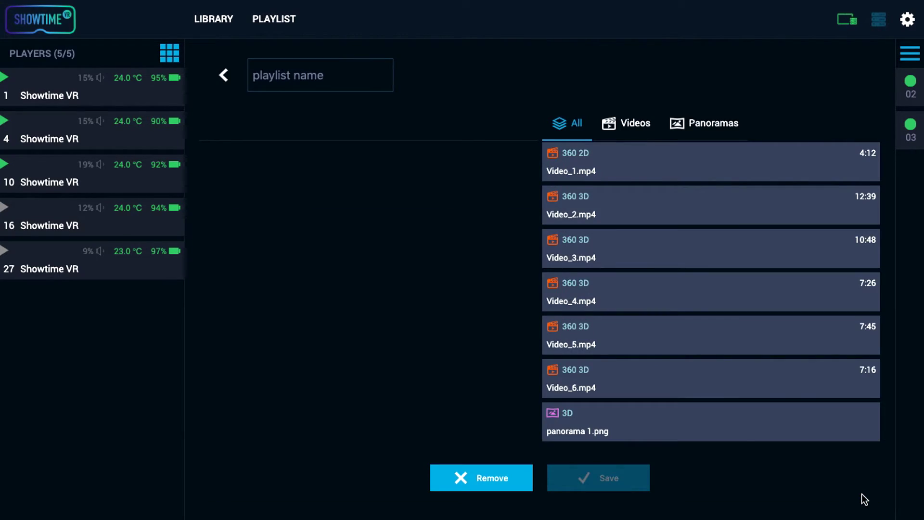
left_click(626, 430)
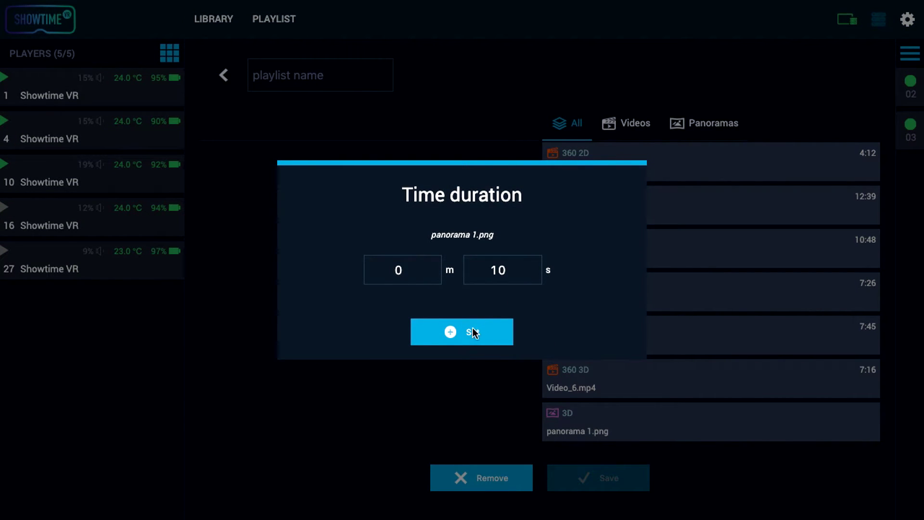
left_click(463, 339)
scroll(619, 425, "down", 1)
left_click(619, 425)
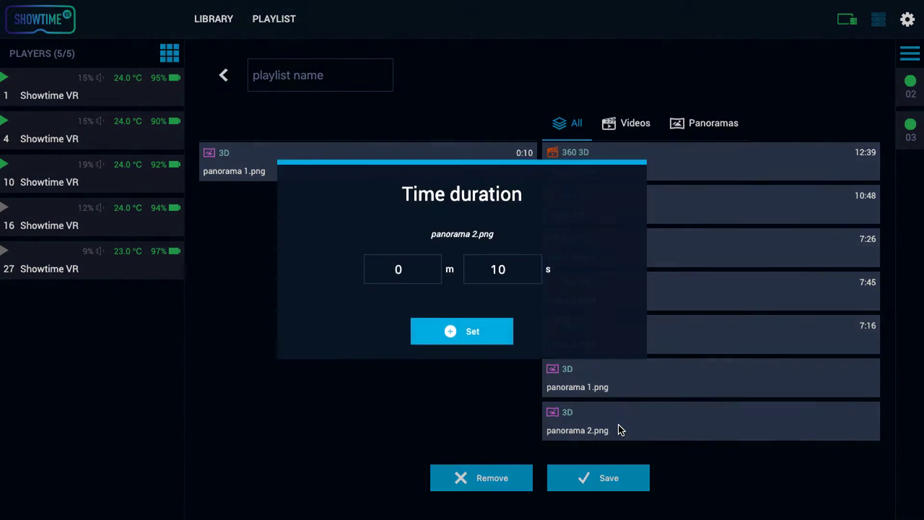
left_click(447, 332)
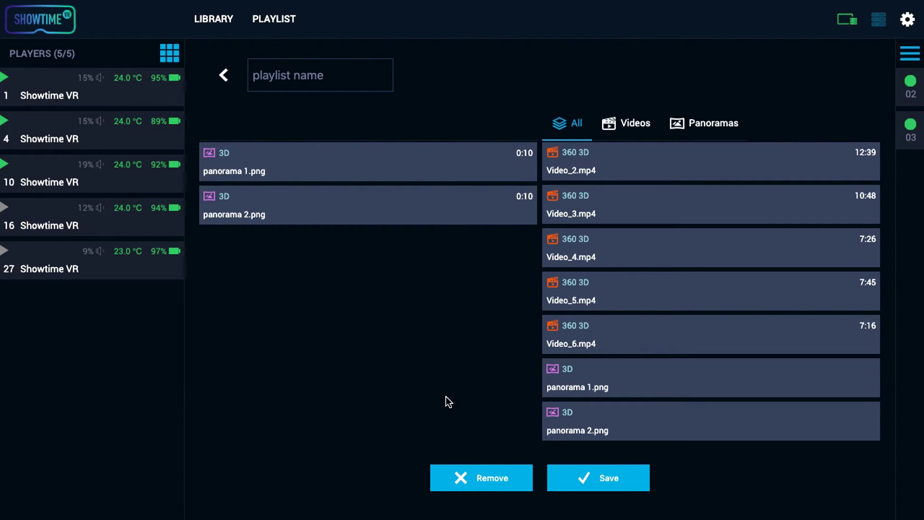
left_click(213, 21)
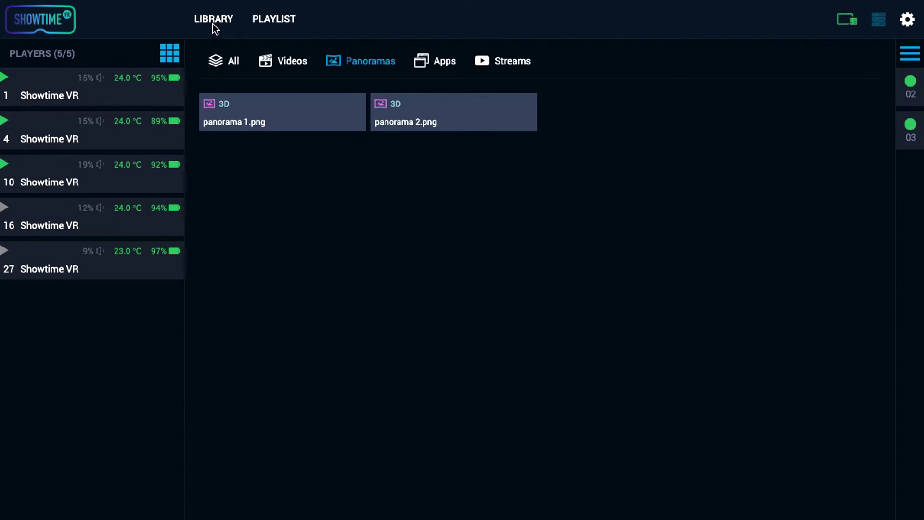
- Add an app named 'test app' with application ID com.app.VR to the library
left_click(423, 65)
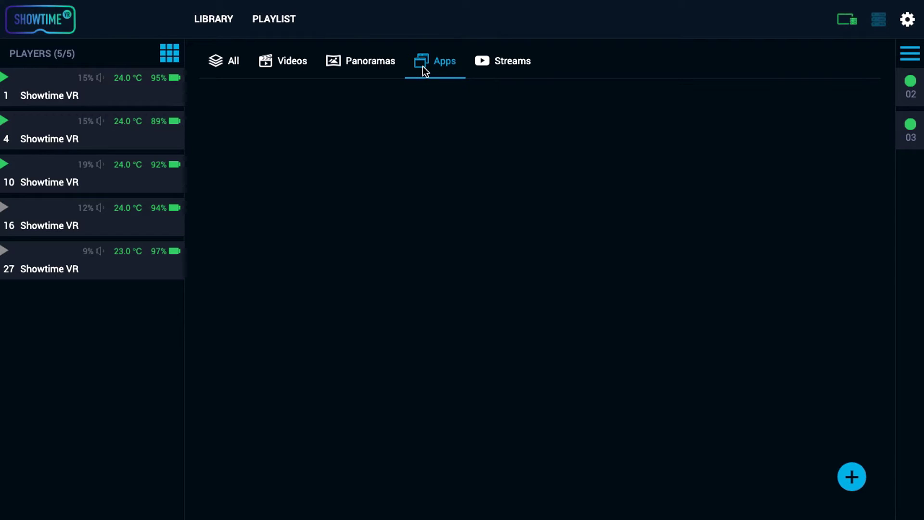
left_click(851, 476)
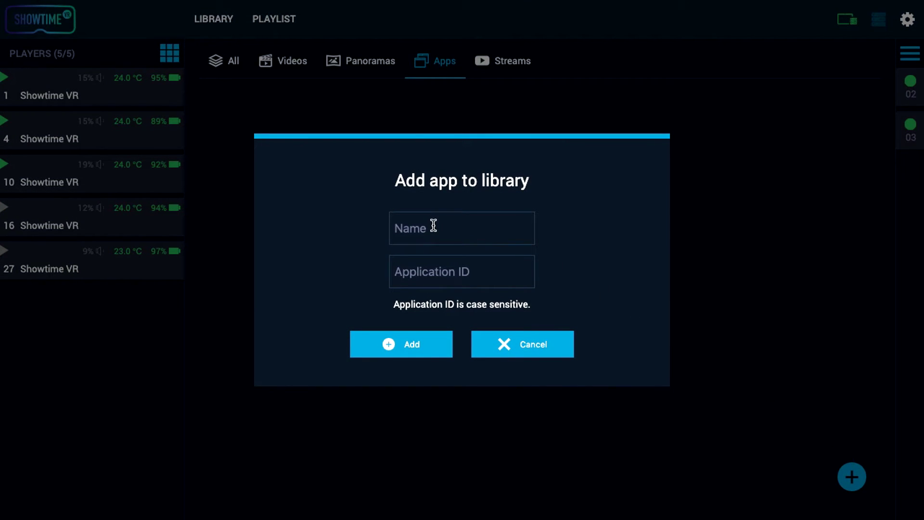
type("test app")
type("com.")
type("app.VR")
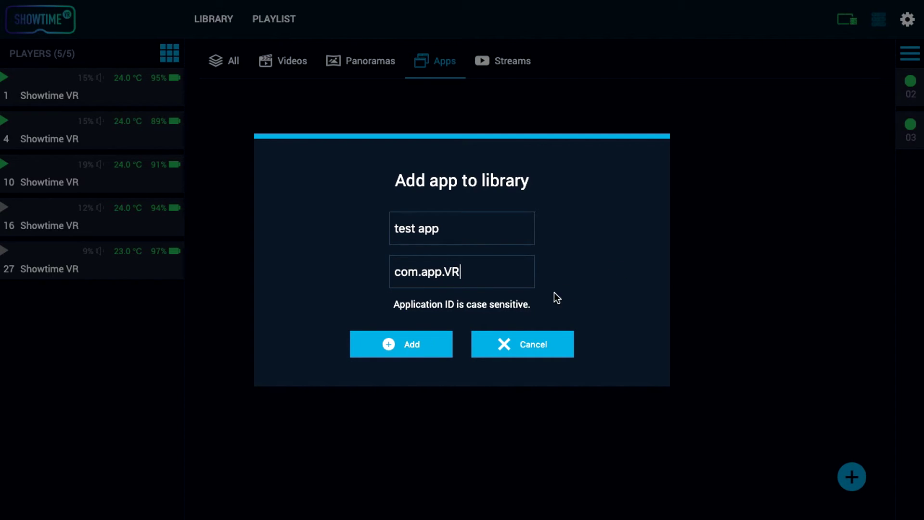
left_click(419, 347)
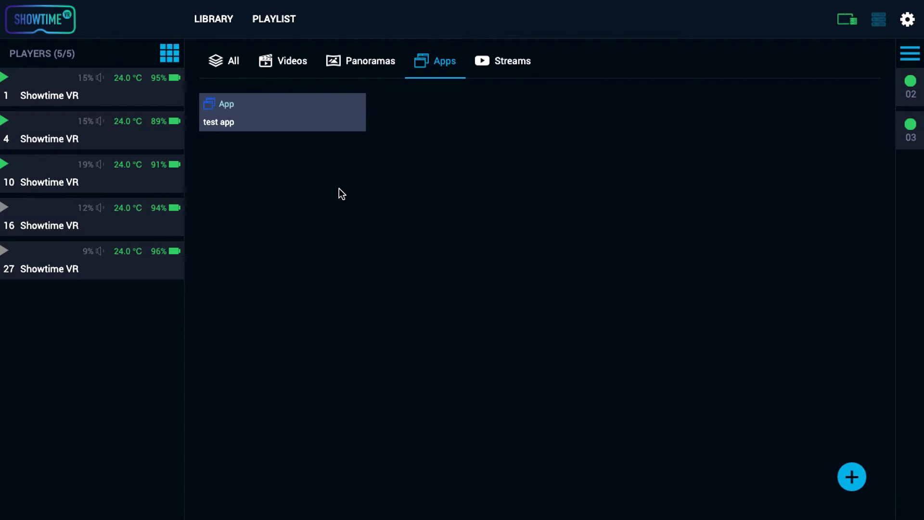
left_click(292, 124)
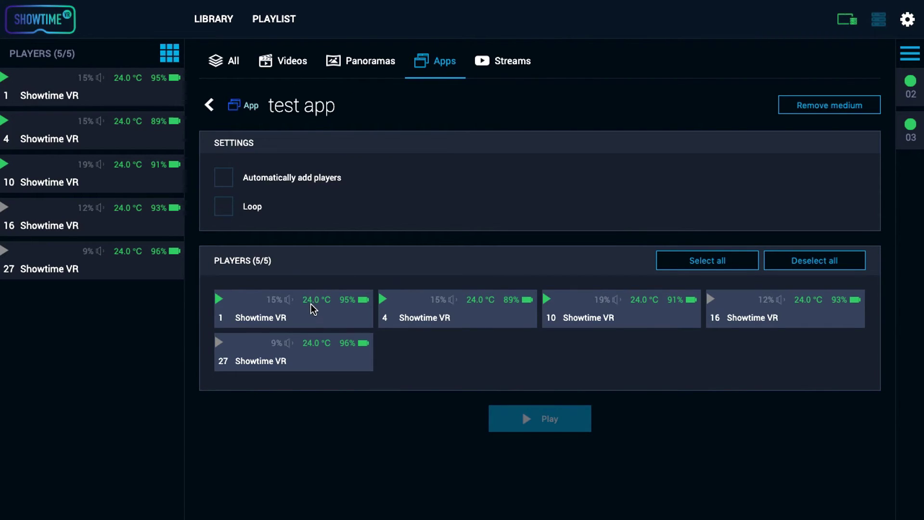
- Select player 1 for test app, then view the library's Streams category
left_click(314, 309)
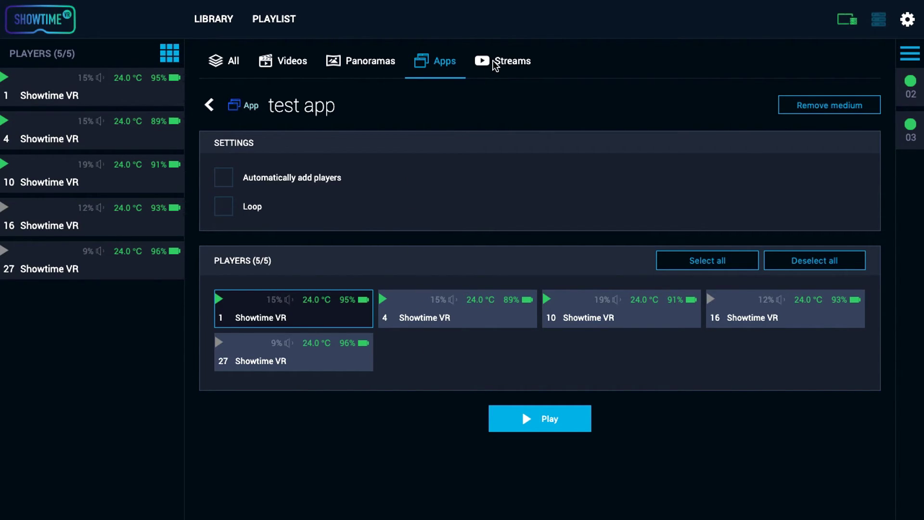
left_click(528, 66)
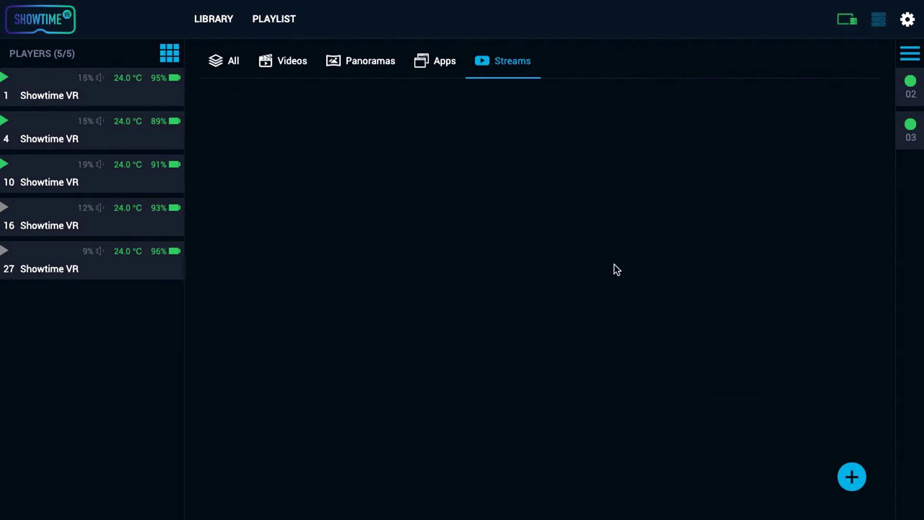
left_click(849, 468)
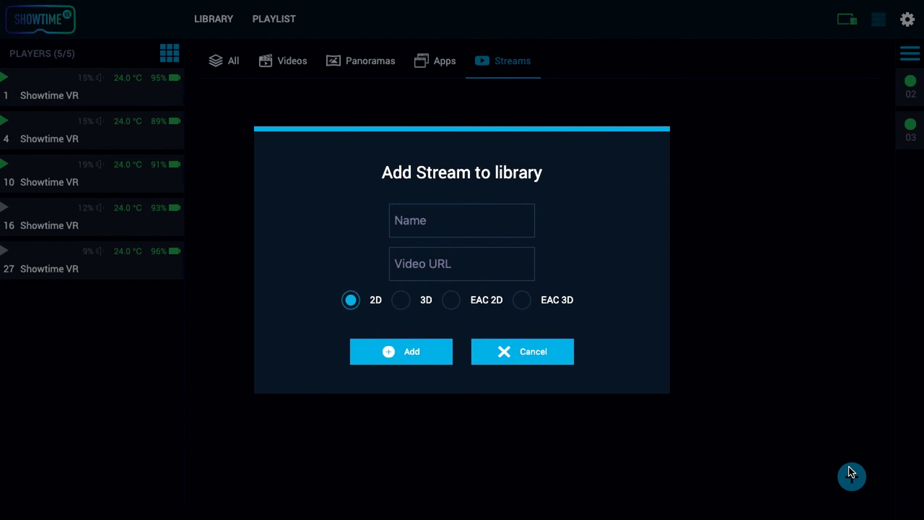
left_click(528, 228)
type("test video")
left_click(497, 265)
type("h")
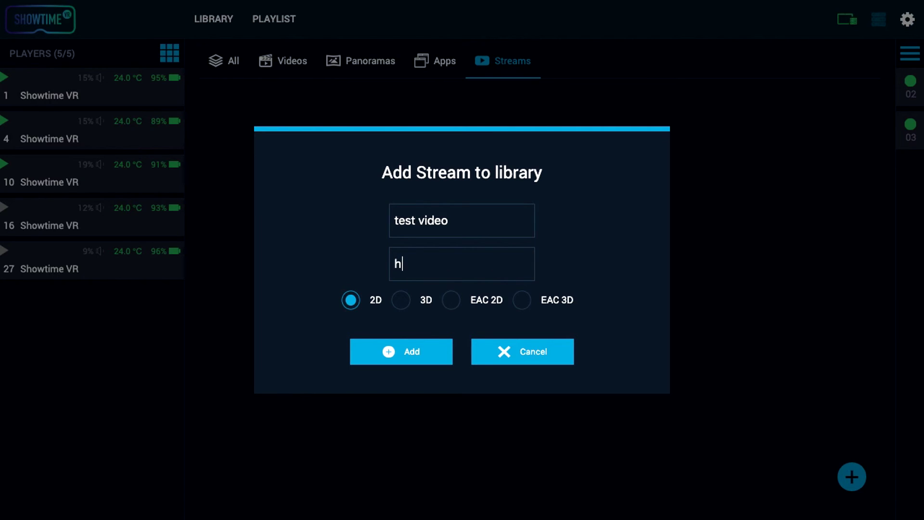
type("ttps://domain.c")
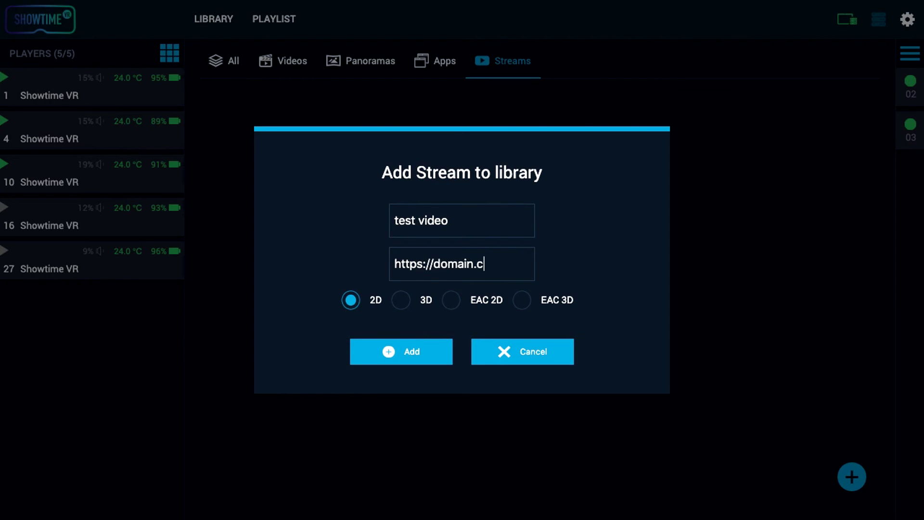
type("om/stream.")
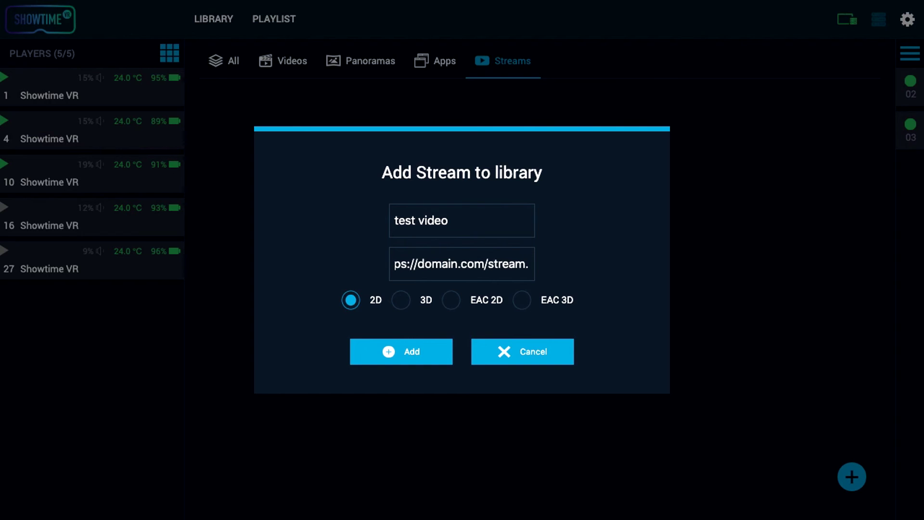
type("m3u8")
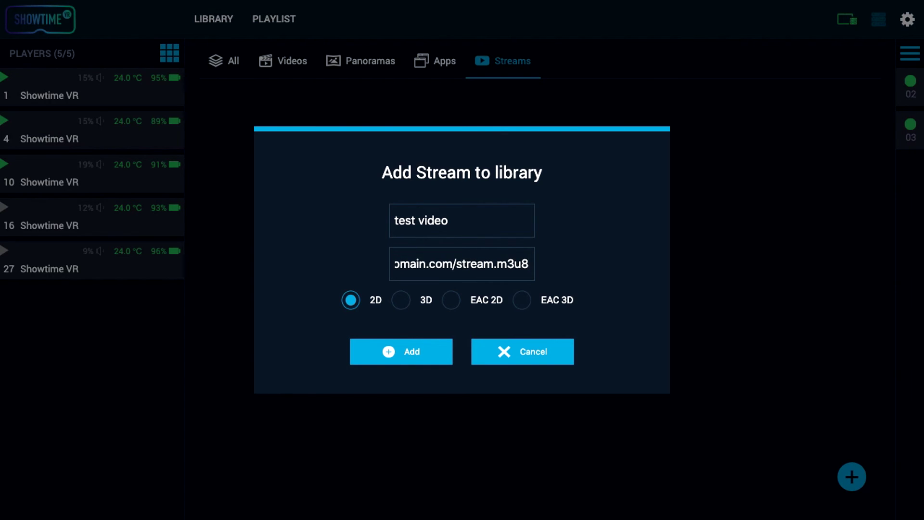
left_click(382, 356)
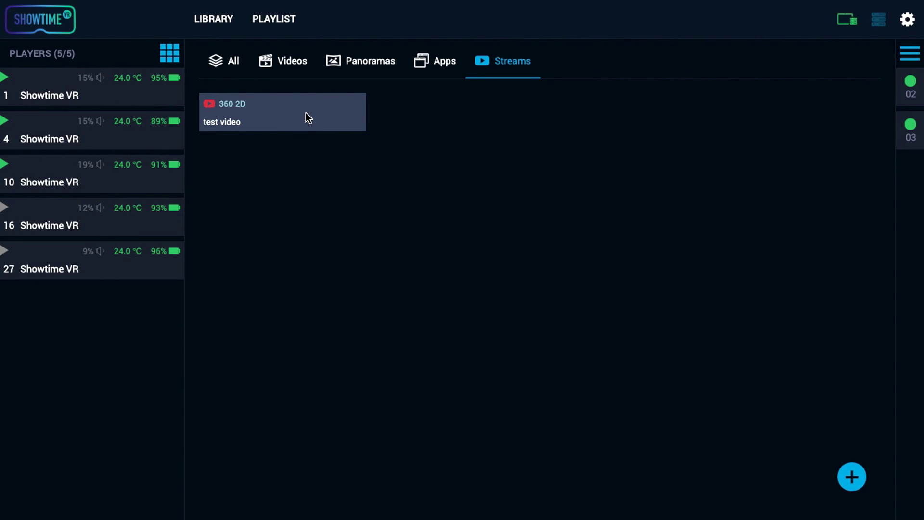
left_click(307, 116)
- Stream 'test video' on players 1 and 4
left_click(334, 313)
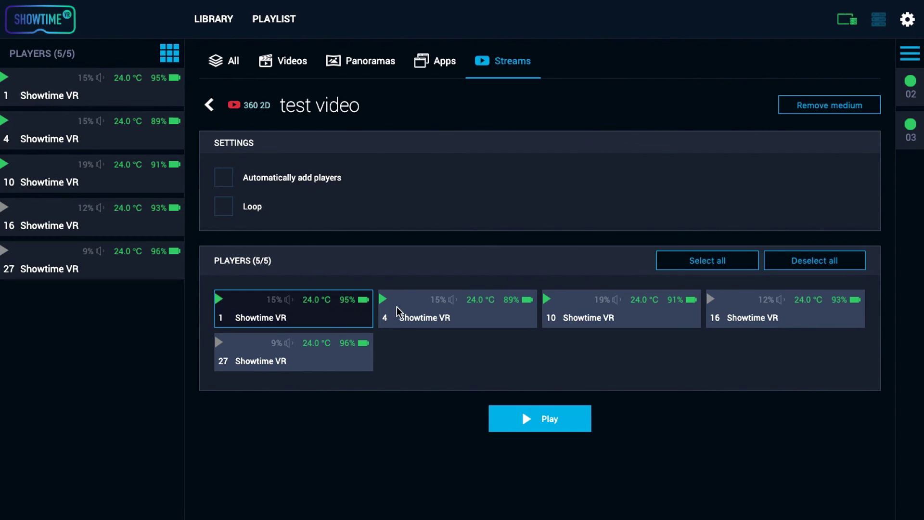
left_click(397, 308)
left_click(580, 428)
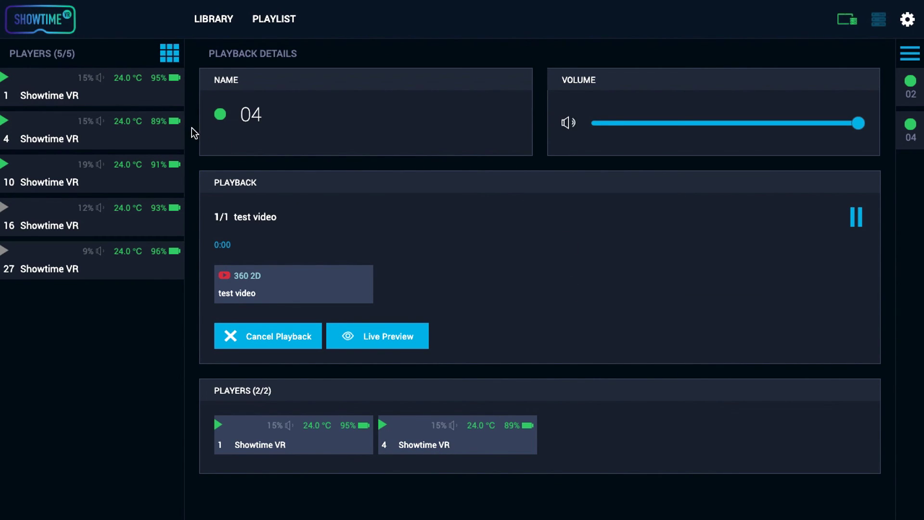
- Return to the library and open player 1's details, showing playback 04 streaming test video
left_click(197, 20)
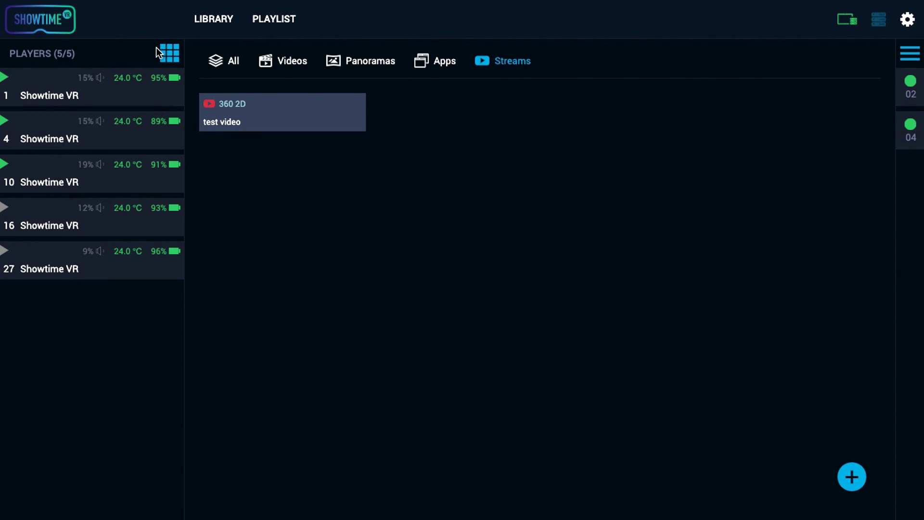
left_click(129, 88)
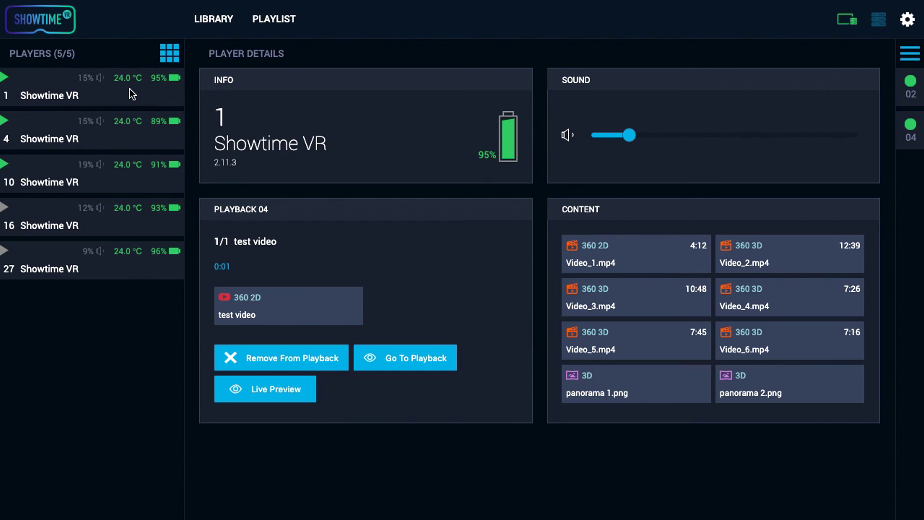